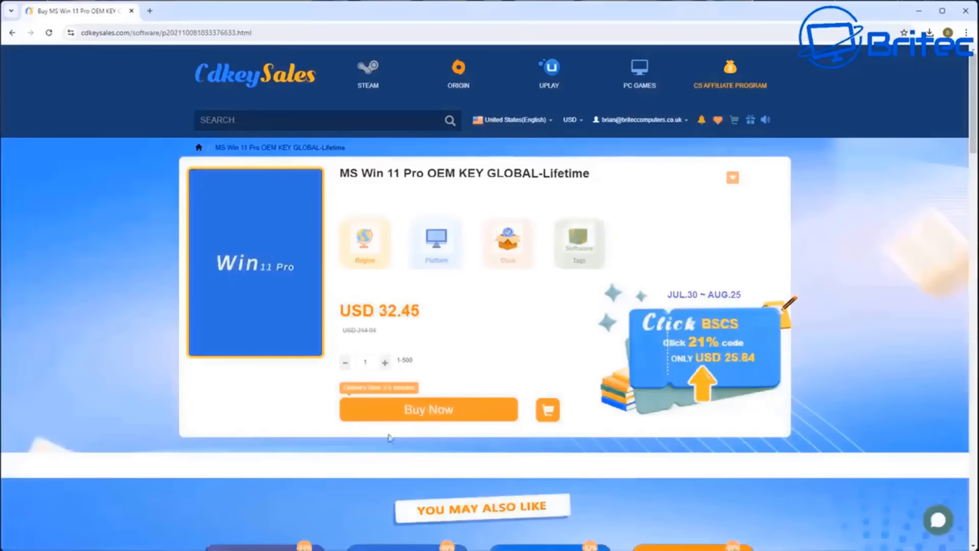
# - Buy the Win 11 Pro key with promo code BR09, cutting the total from USD 32.45 to USD 22.71
pyautogui.click(419, 410)
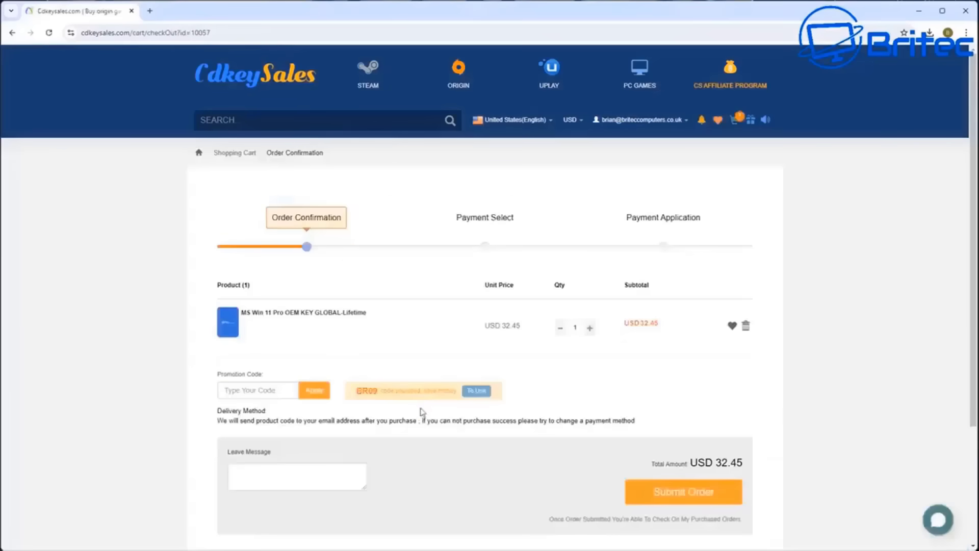
pyautogui.write('B')
pyautogui.write('R')
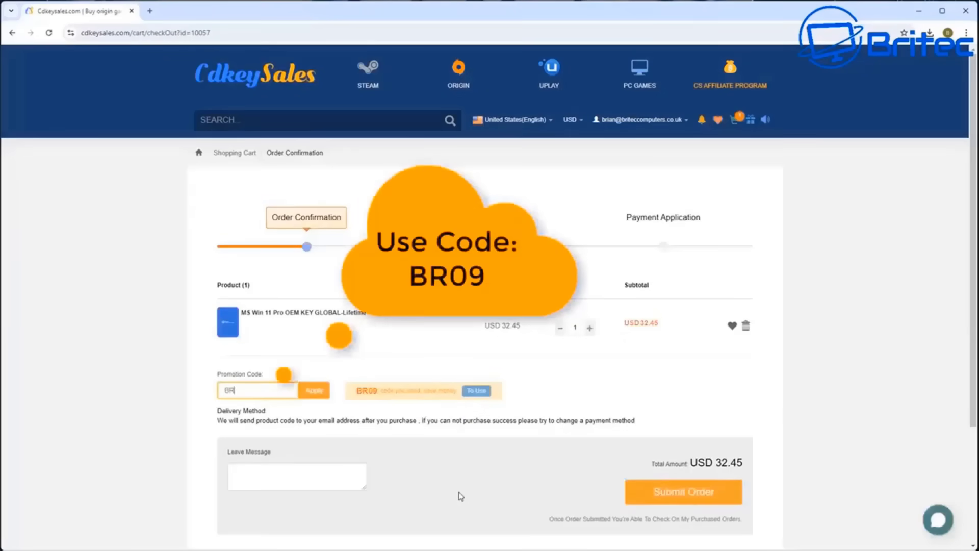
pyautogui.write('09')
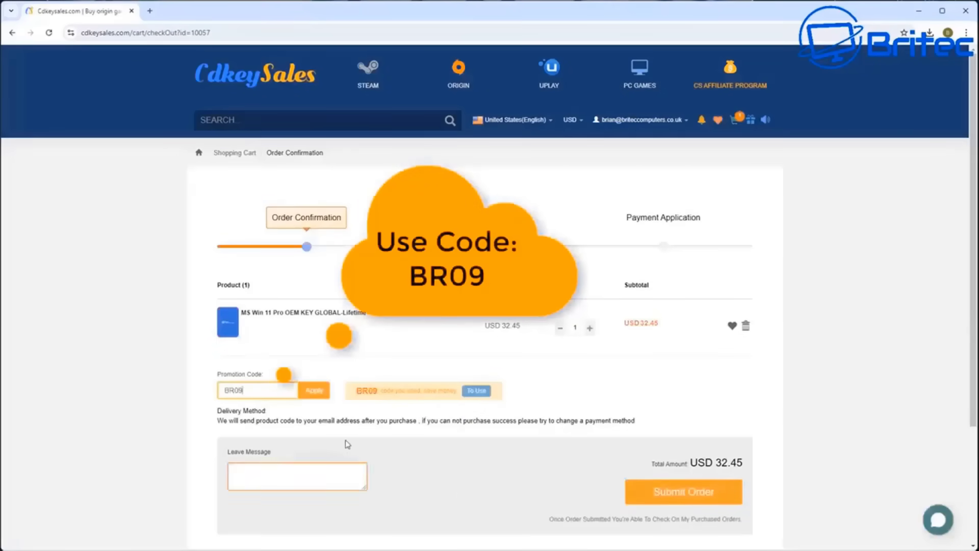
pyautogui.click(315, 392)
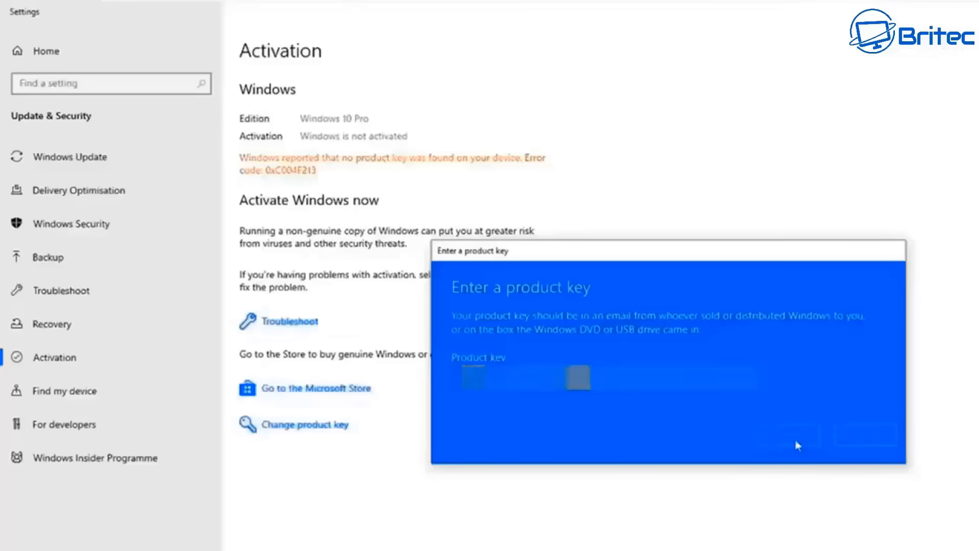
# - Confirm the newly entered product key and activate Windows 10 Pro with it
pyautogui.click(794, 442)
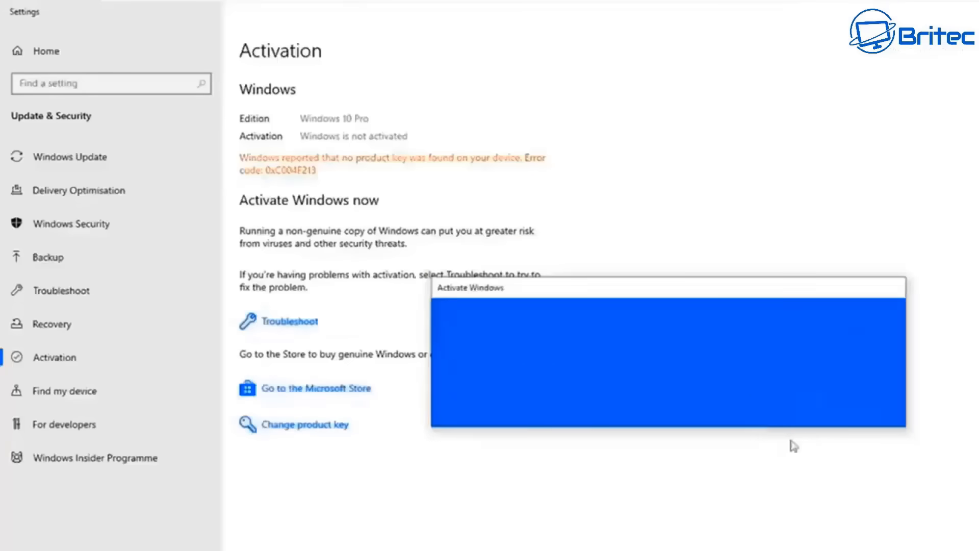
pyautogui.click(791, 401)
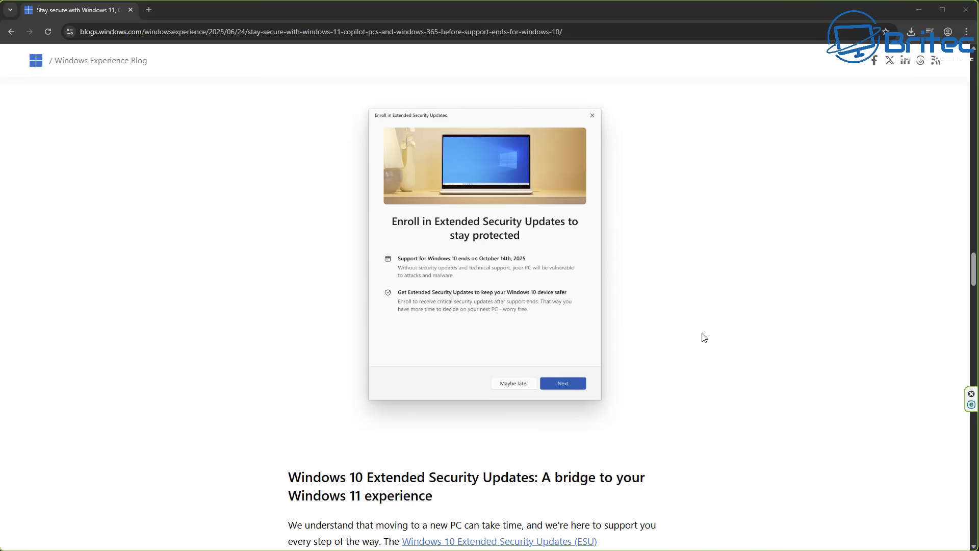
# - Autoscroll to the three ESU options: Windows Backup sync, 1,000 Rewards points, or $30 USD
pyautogui.middleClick(867, 200)
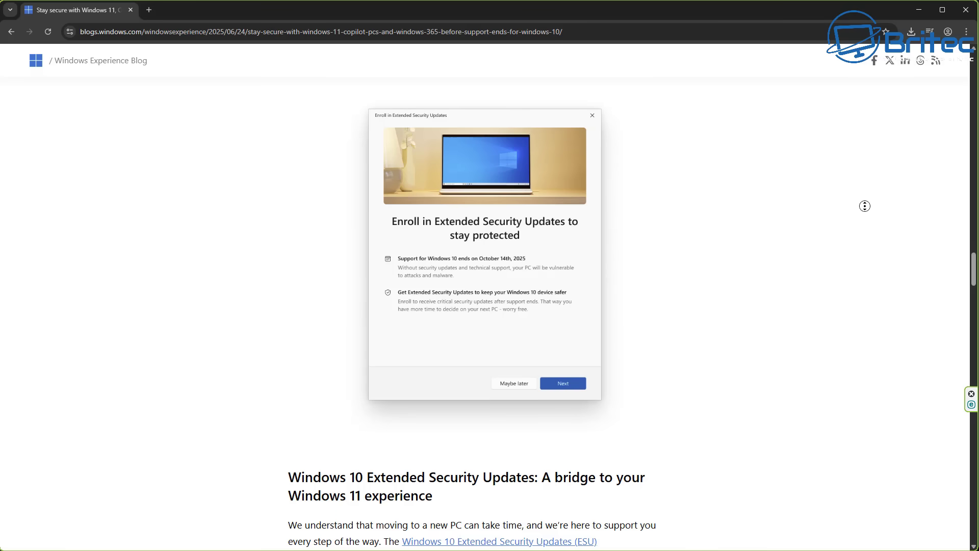
pyautogui.scroll(-1, 866, 218)
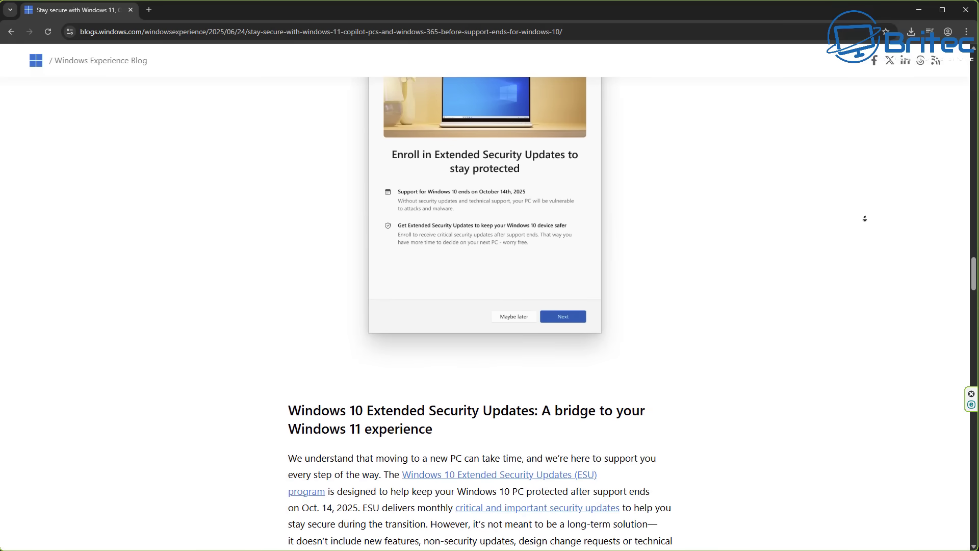
pyautogui.scroll(-2, 865, 218)
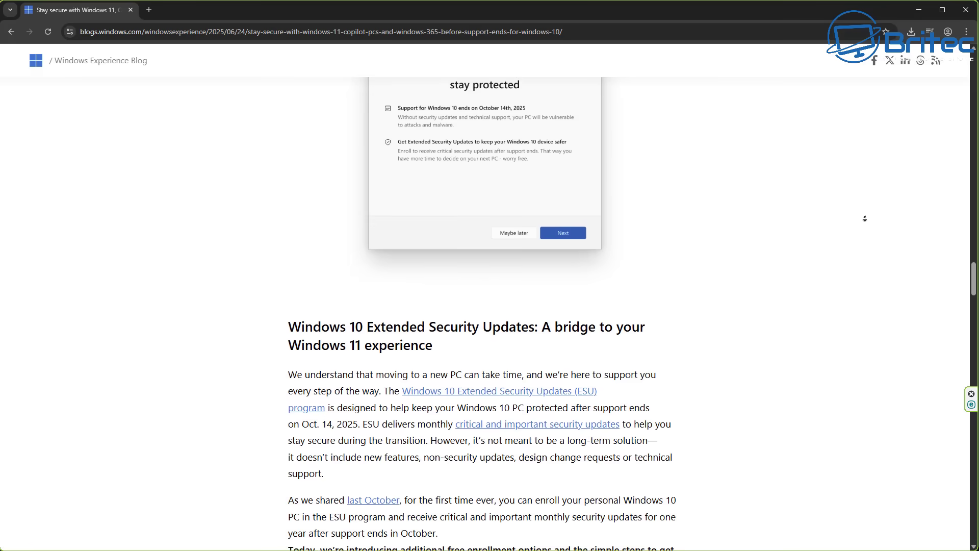
pyautogui.scroll(-2, 865, 219)
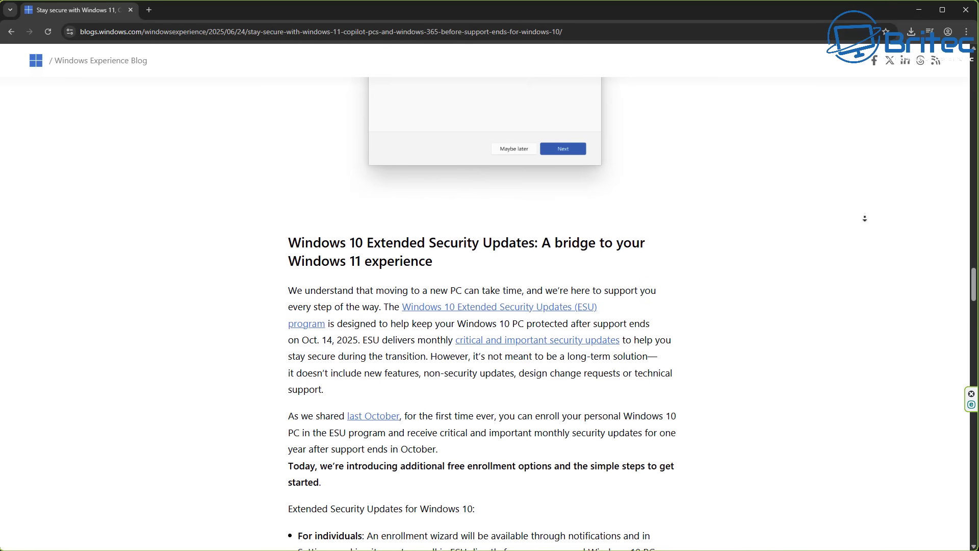
pyautogui.scroll(-2, 865, 218)
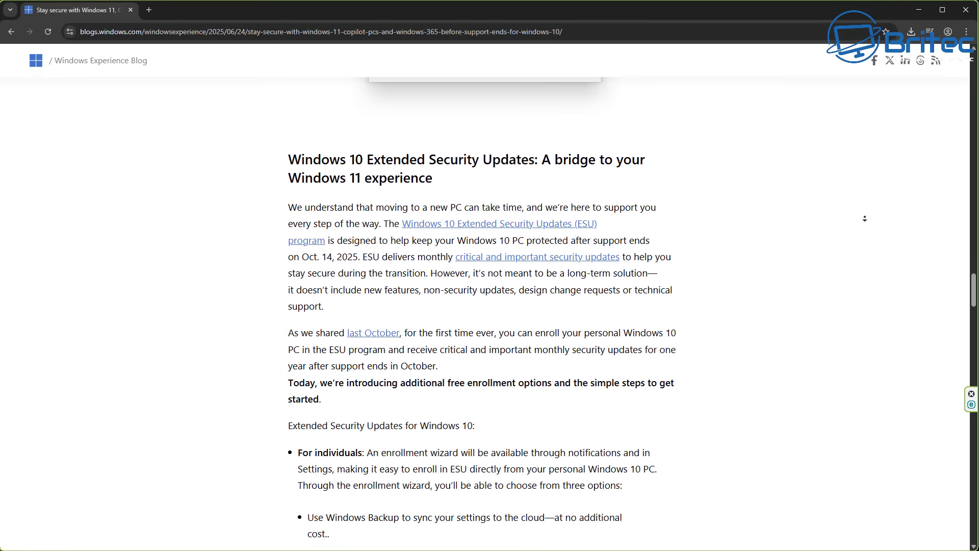
pyautogui.scroll(-2, 865, 218)
pyautogui.middleClick(868, 221)
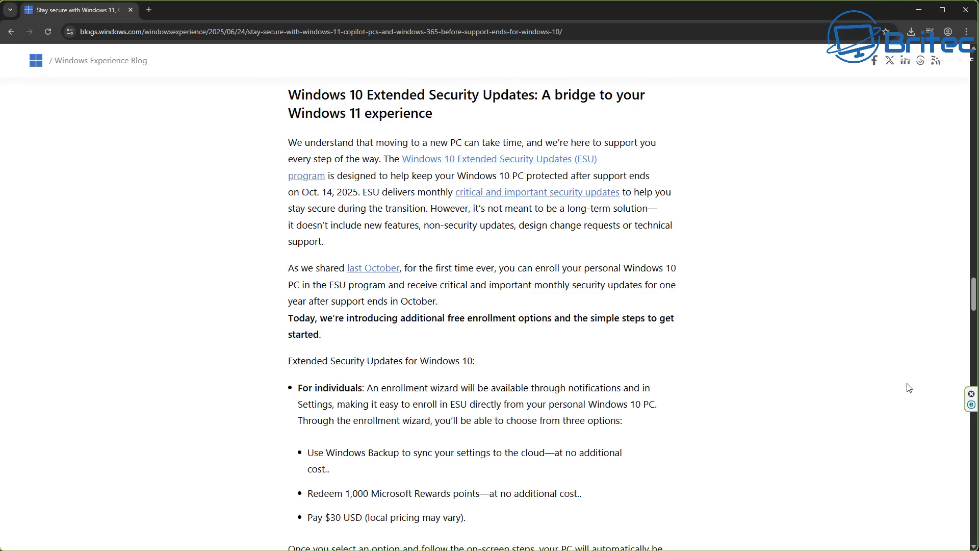
# - Scroll on to the ESU coverage dates and commercial pricing, then close the browser window
pyautogui.middleClick(886, 357)
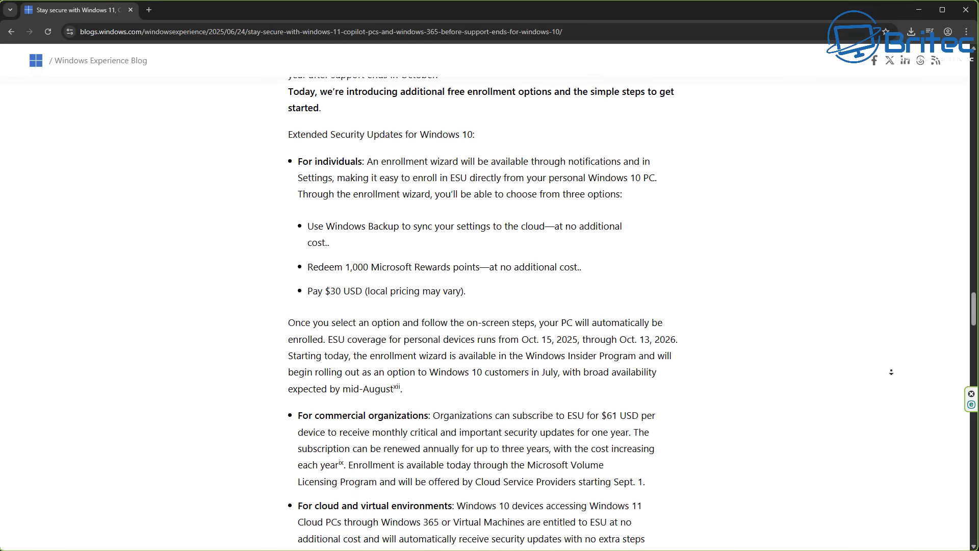
pyautogui.middleClick(893, 373)
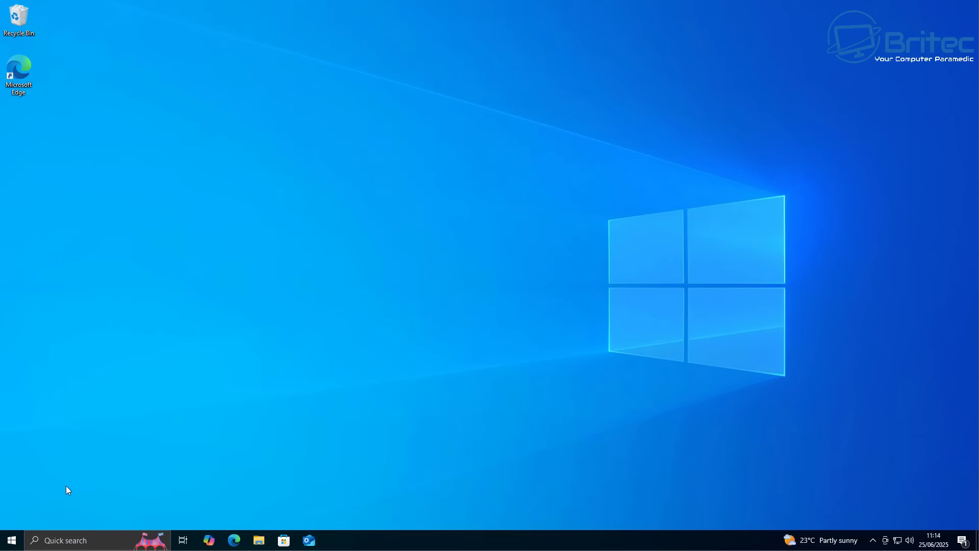
# - Open Settings from Start and go to Update & Security's Files backup page
pyautogui.click(12, 540)
pyautogui.click(10, 493)
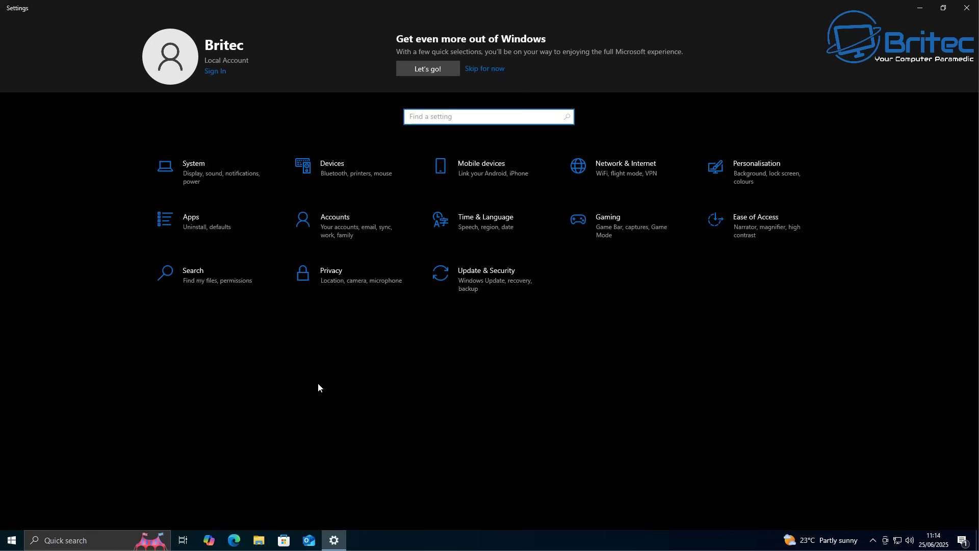
pyautogui.click(478, 274)
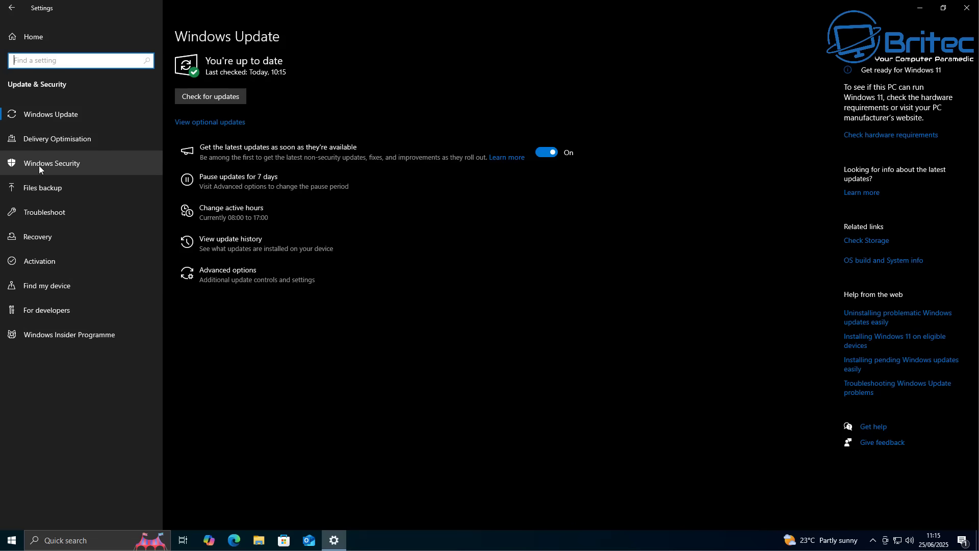
pyautogui.click(35, 189)
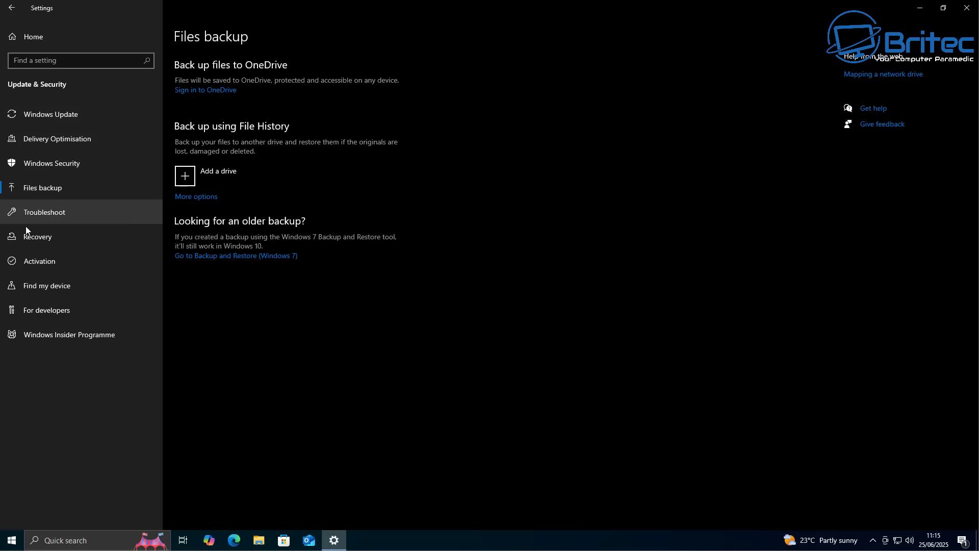
# - Search Windows for 'windows backup'
pyautogui.click(56, 547)
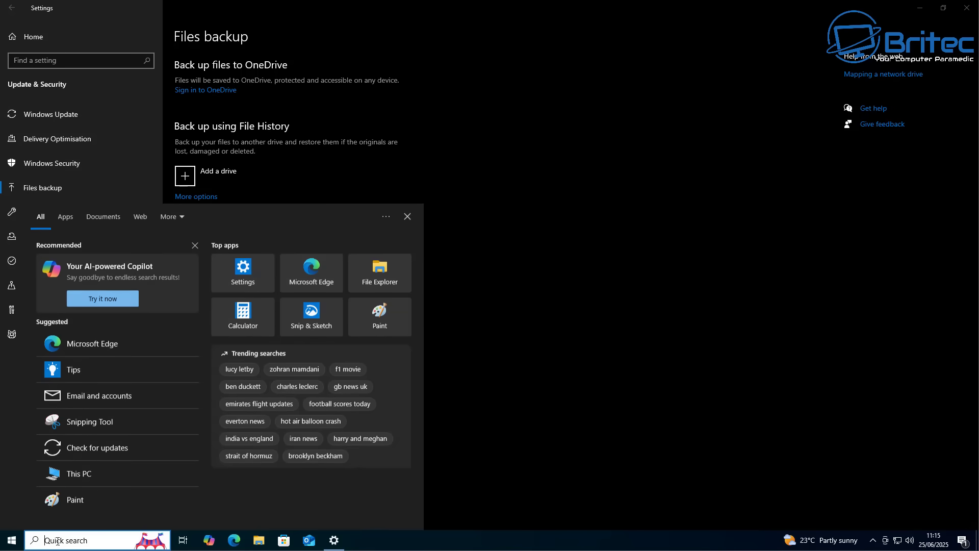
pyautogui.write('win')
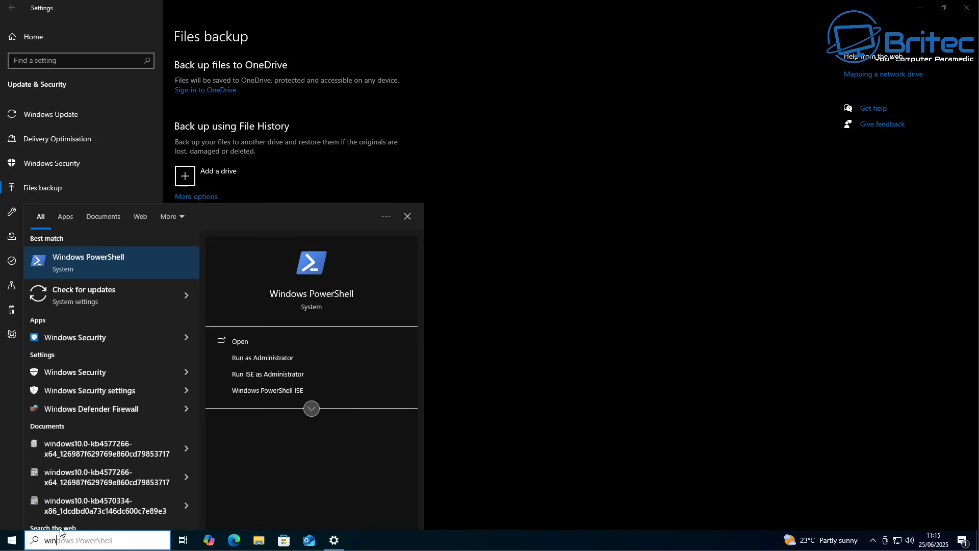
pyautogui.write('dows')
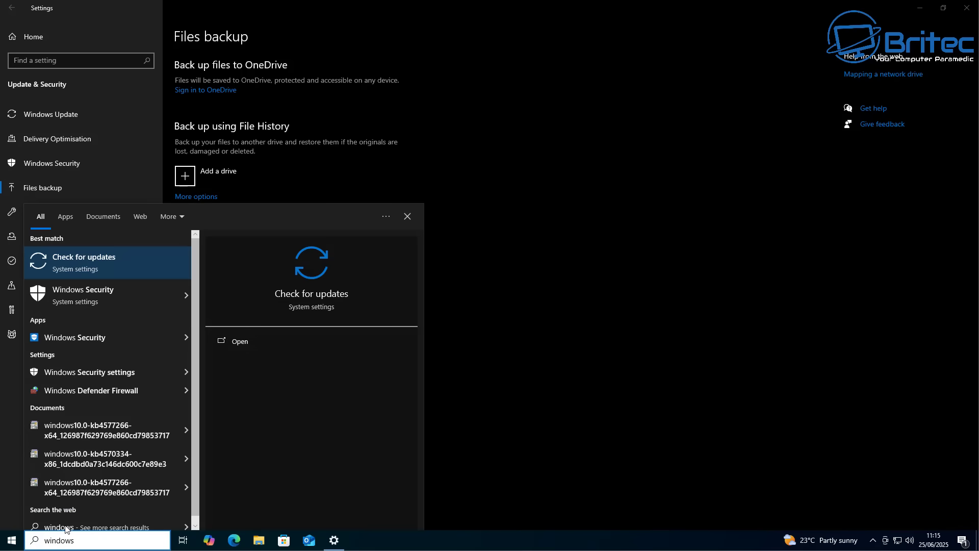
pyautogui.write(' bac')
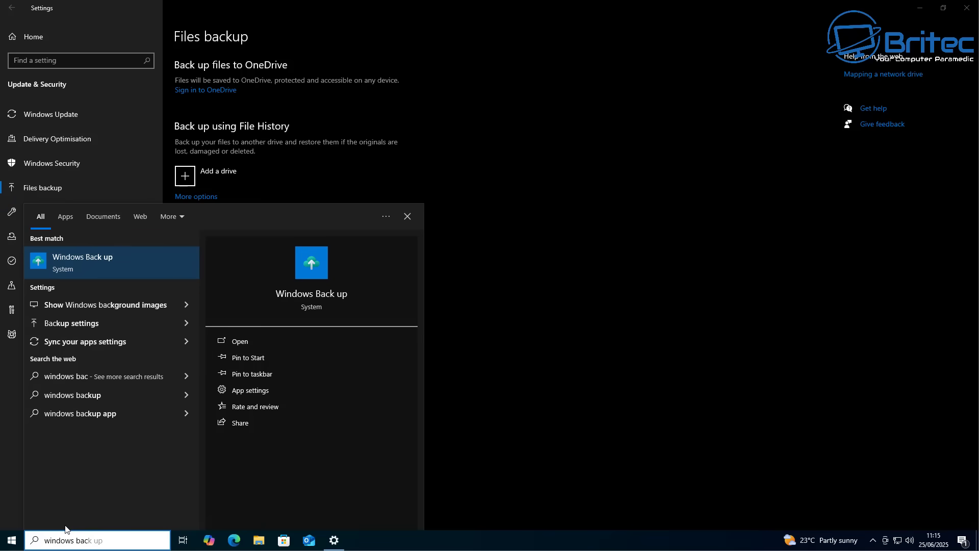
pyautogui.write('k')
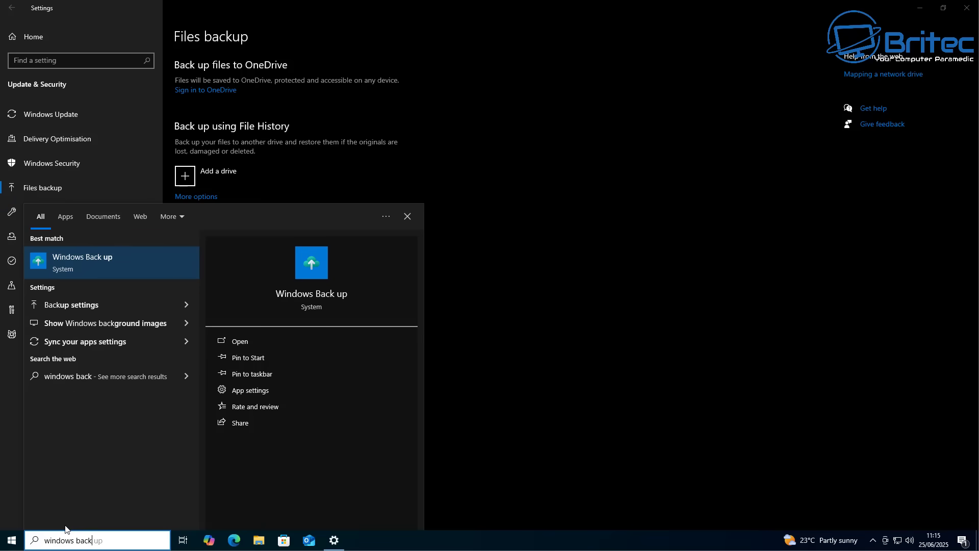
pyautogui.write('up')
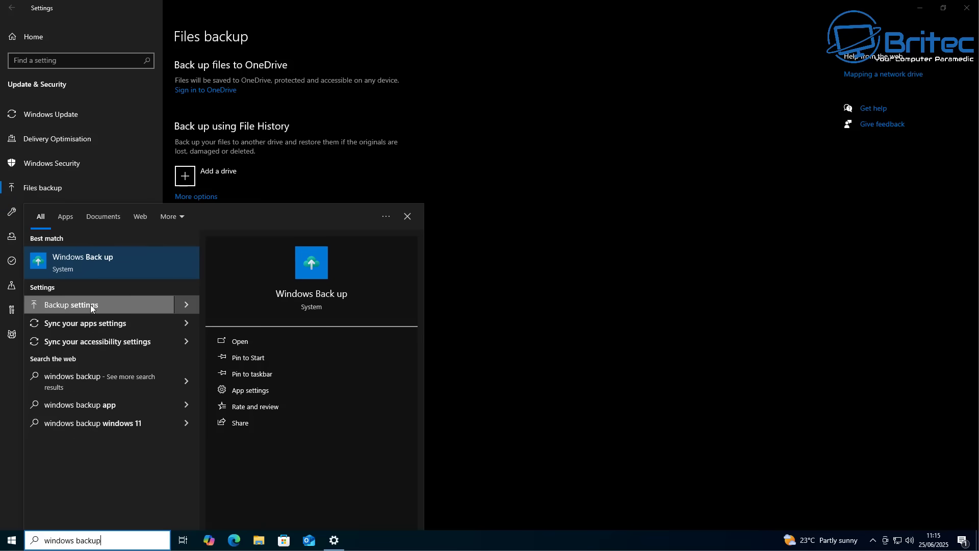
# - Launch Windows Back up, centre its window, start a cloud backup to the sign-in prompt, then close it
pyautogui.click(96, 271)
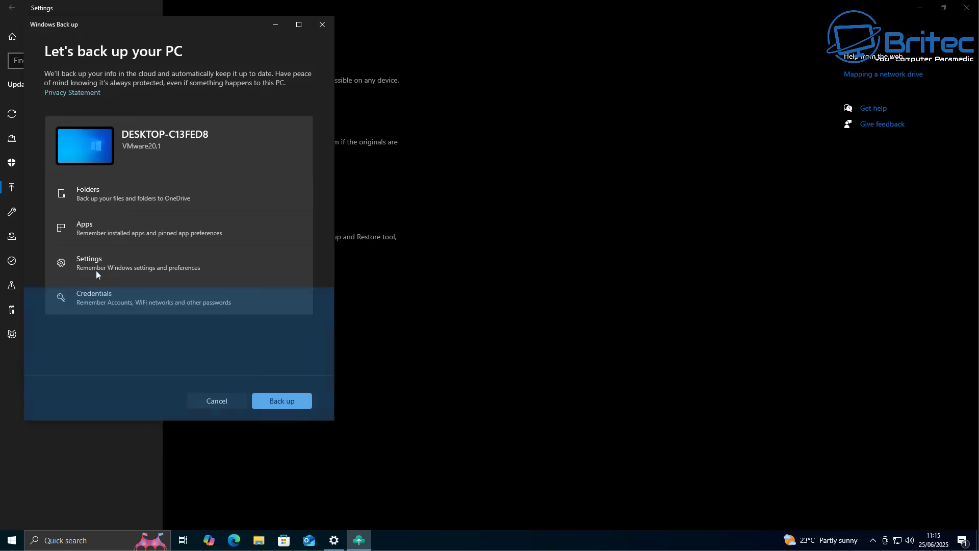
pyautogui.moveTo(121, 23); pyautogui.dragTo(427, 72)
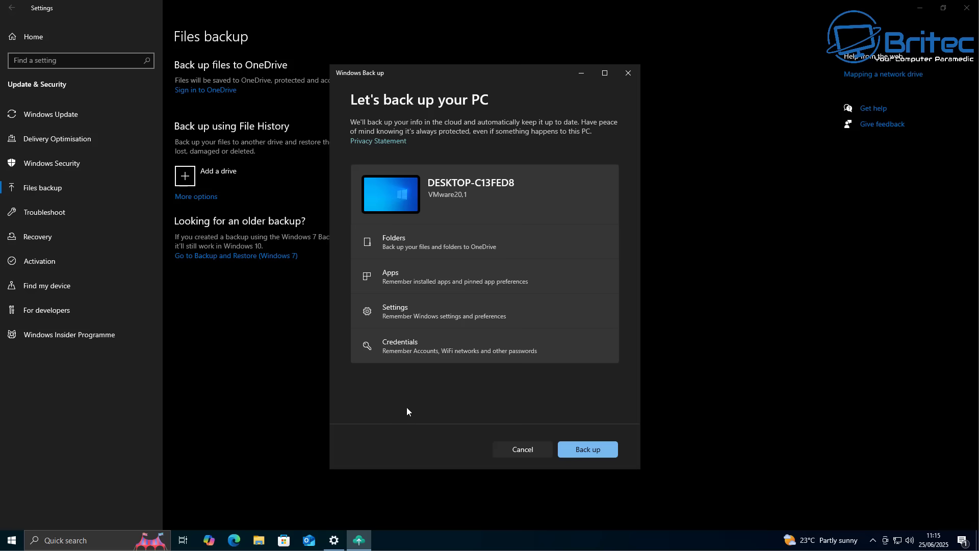
pyautogui.click(571, 452)
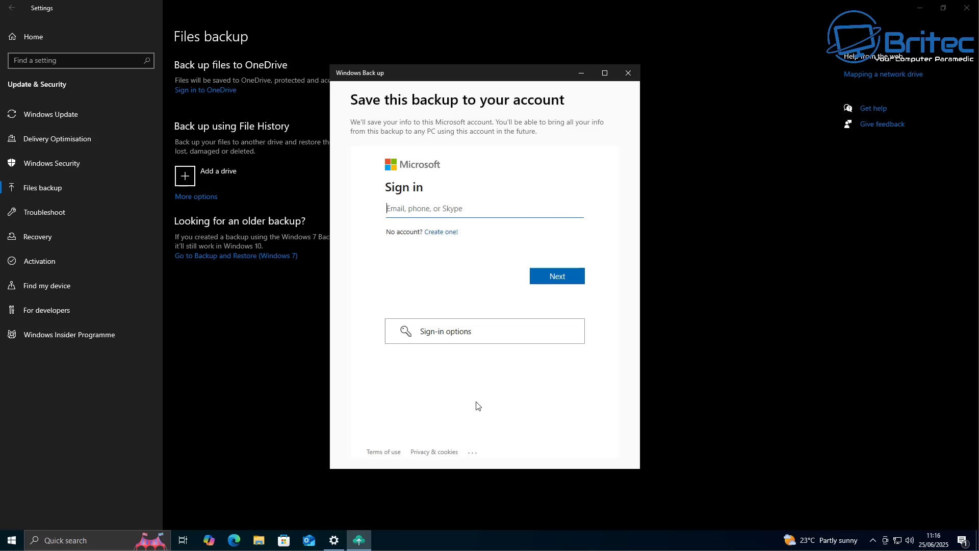
pyautogui.click(627, 73)
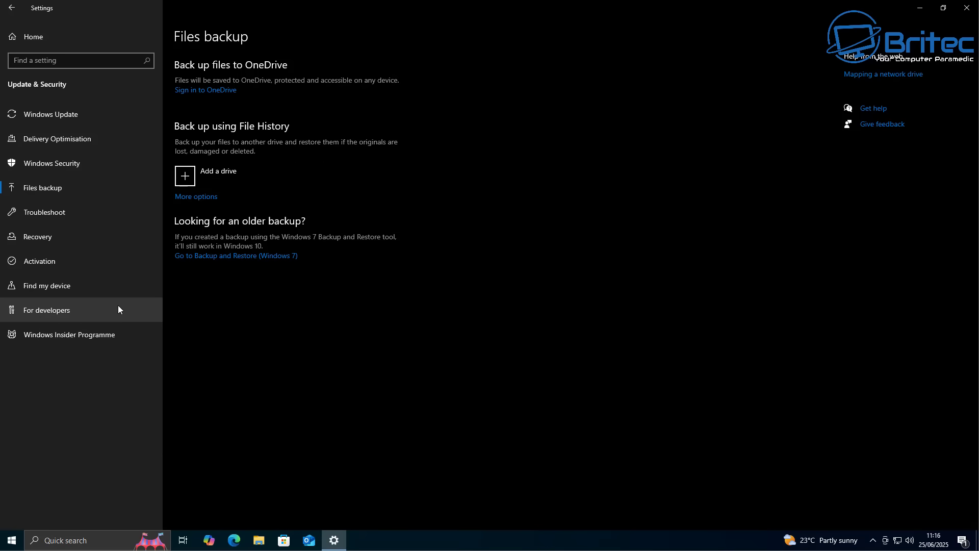
# - View the Windows Security, Windows Update and For developers pages, then close Settings
pyautogui.click(44, 167)
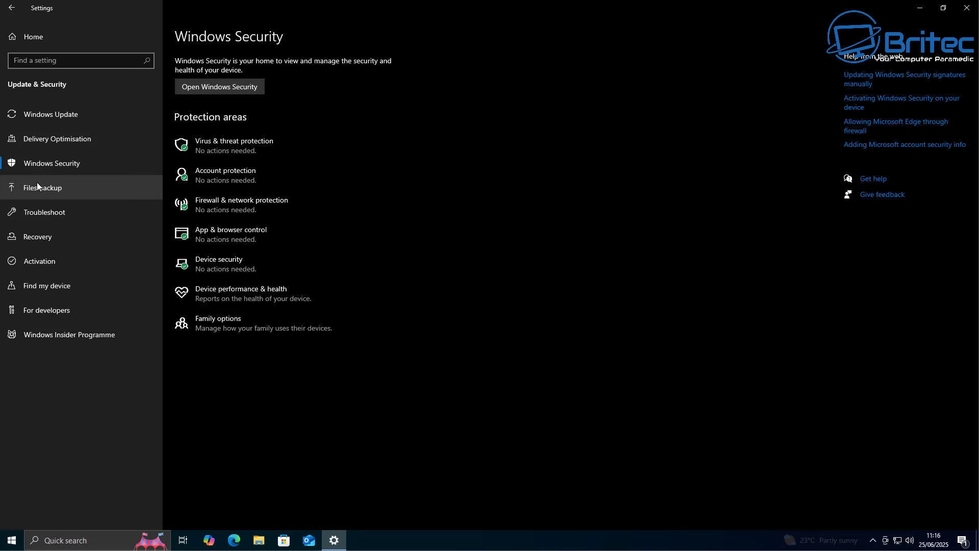
pyautogui.click(44, 121)
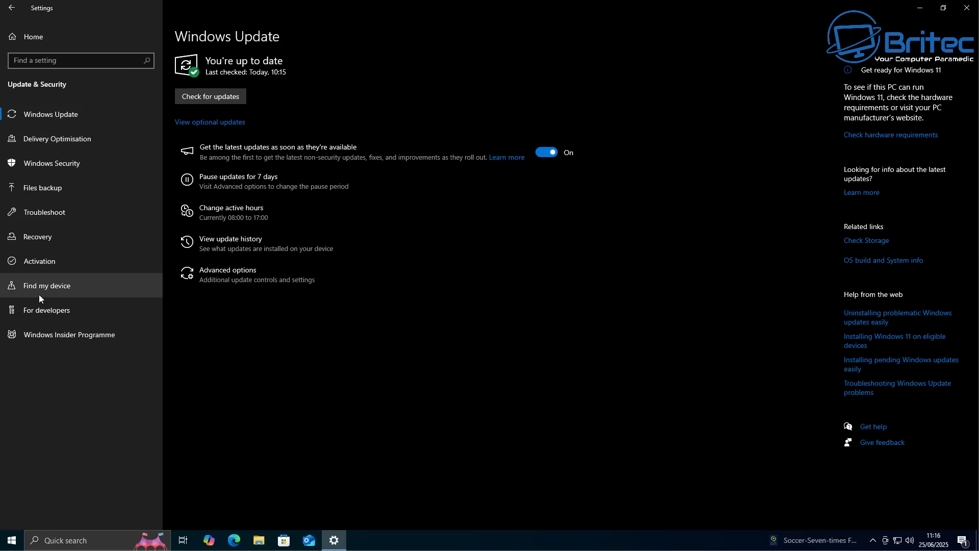
pyautogui.click(37, 310)
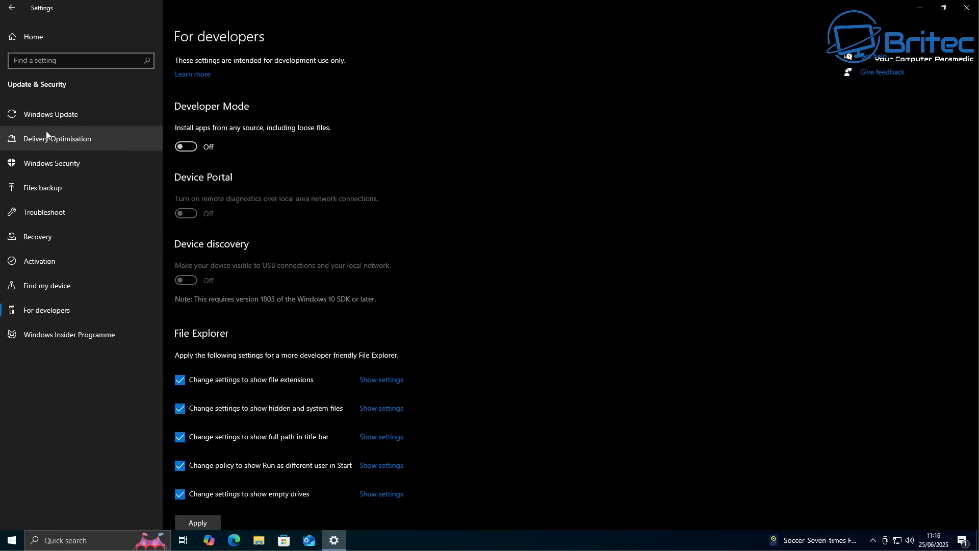
pyautogui.click(967, 8)
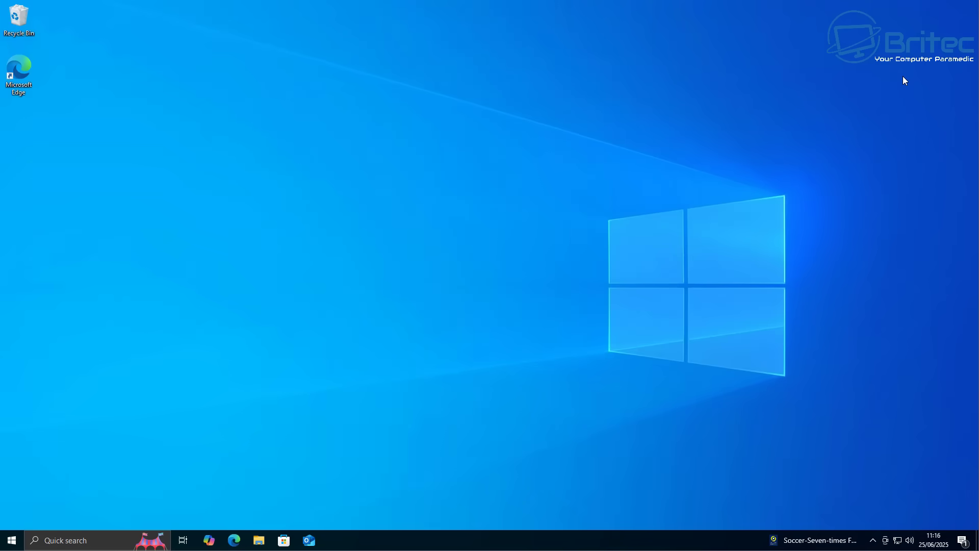